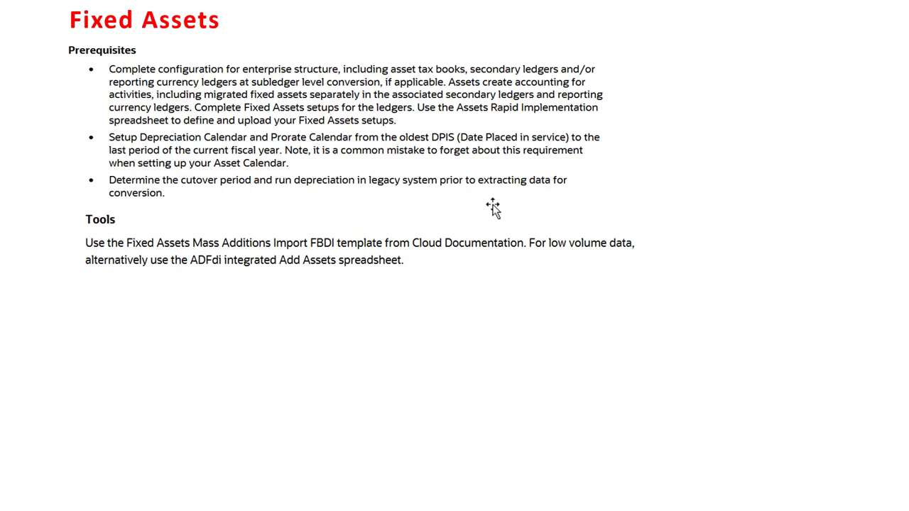
key(alt+Tab)
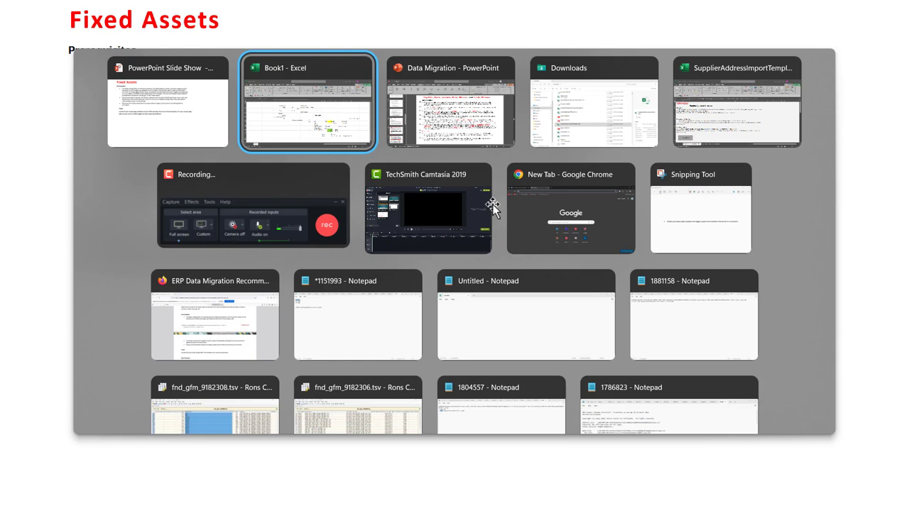
key(Tab)
key(Tab)
key(Tab)
key(Tab)
key(Tab)
key(Tab)
key(Tab)
key(Tab)
key(Tab)
key(Tab)
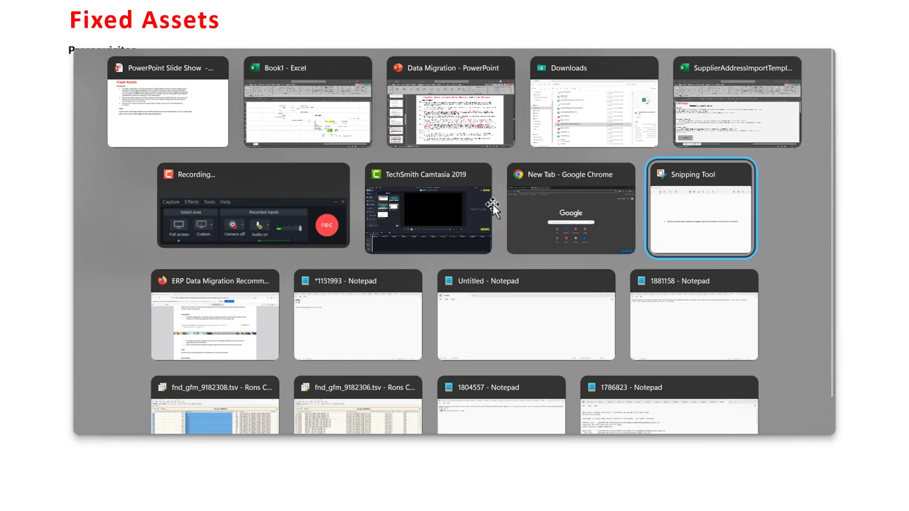
key(Tab)
key(Tab)
key(Tab)
key(Tab)
key(Tab)
key(Tab)
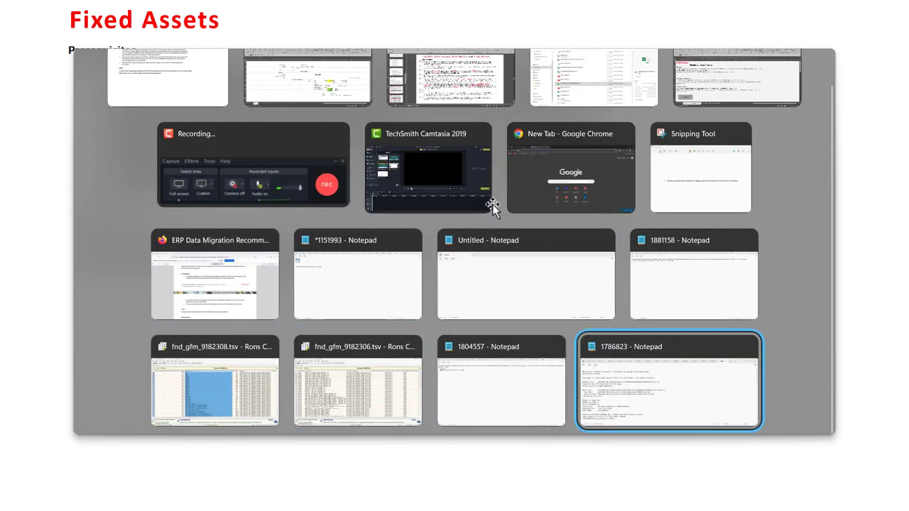
key(Tab)
key(Tab)
key(Tab)
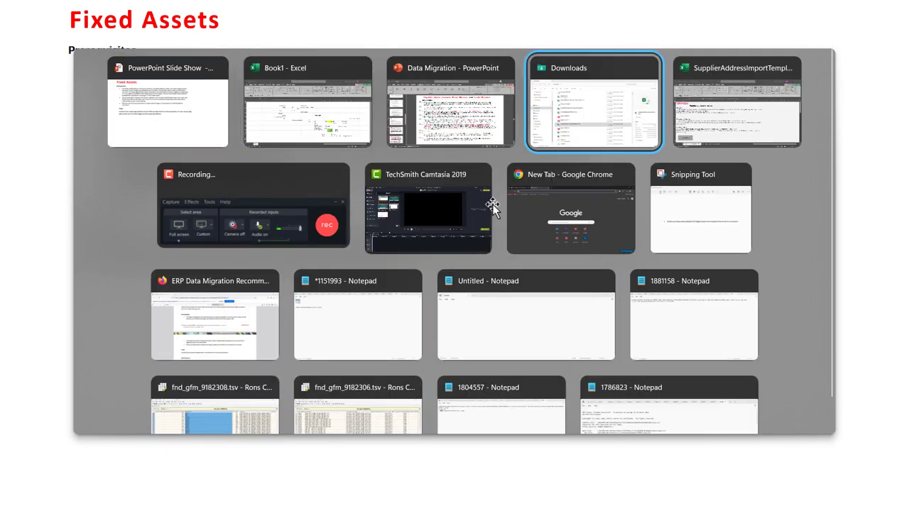
key(Tab)
key(Tab)
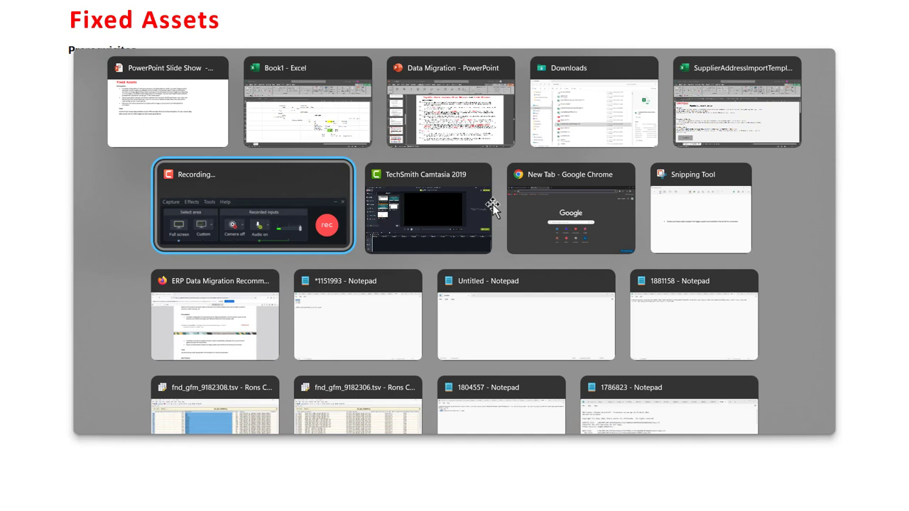
key(Tab)
key(Tab)
key(Tab)
key(Tab)
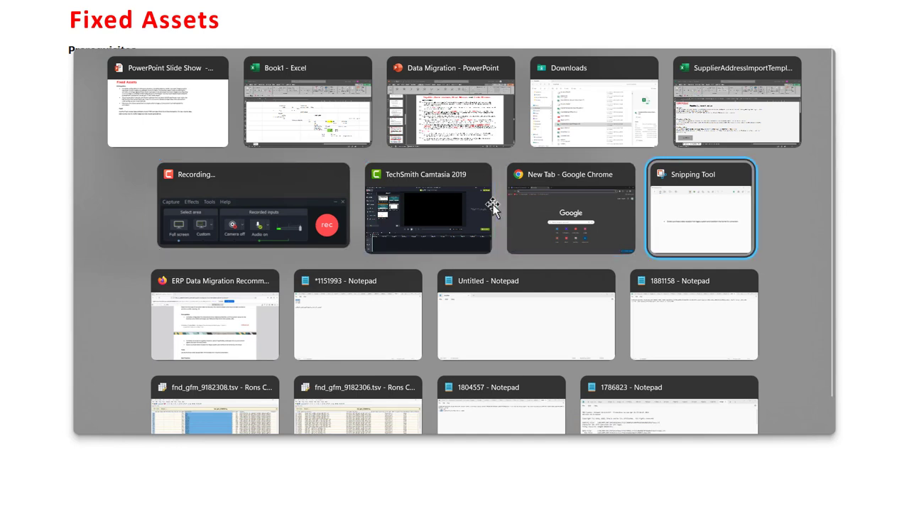
key(Tab)
key(Tab)
key(Tab)
key(Tab)
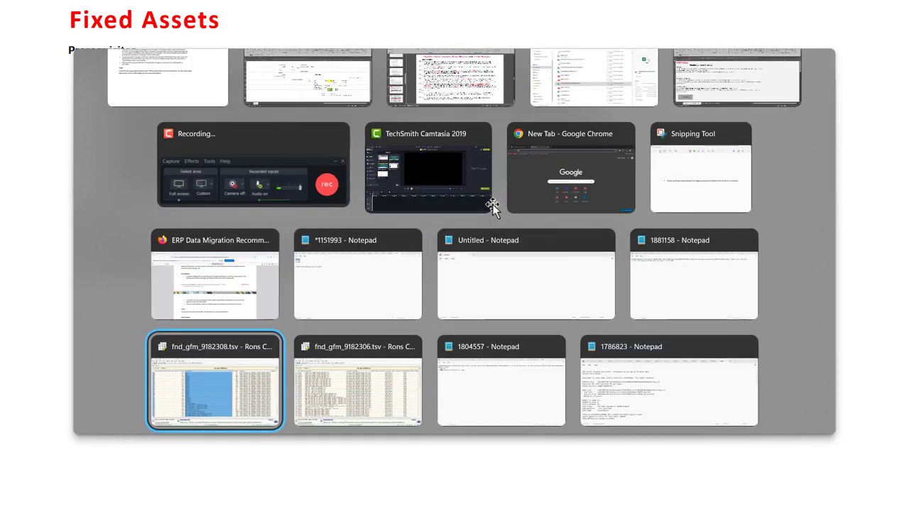
key(Tab)
key(Tab)
key(Tab)
key(Tab)
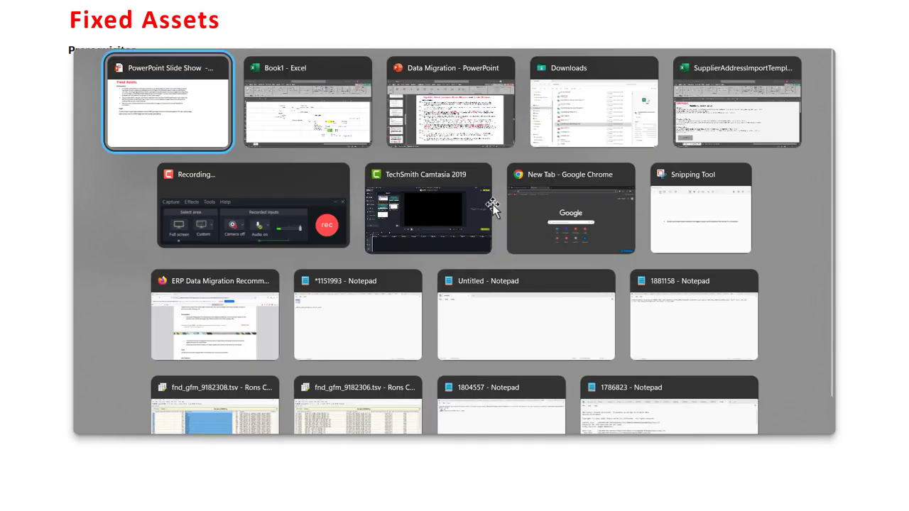
key(Tab)
key(Tab)
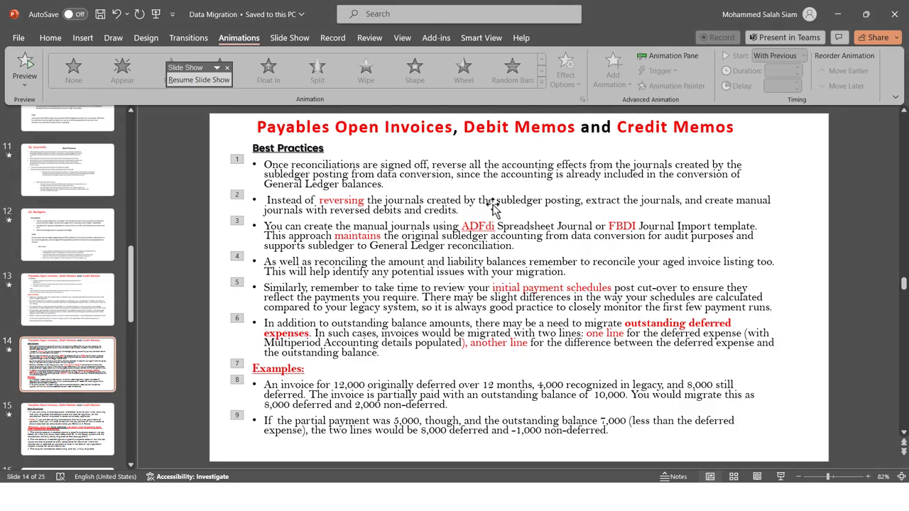
key(alt+Tab)
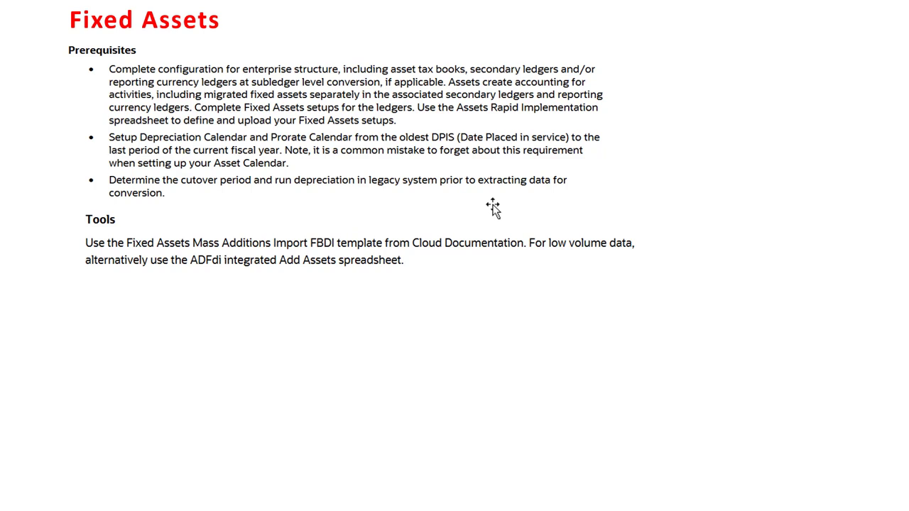
End the slide show and switch to the SupplierAddressImportTemplate workbook in Excel
key(Escape)
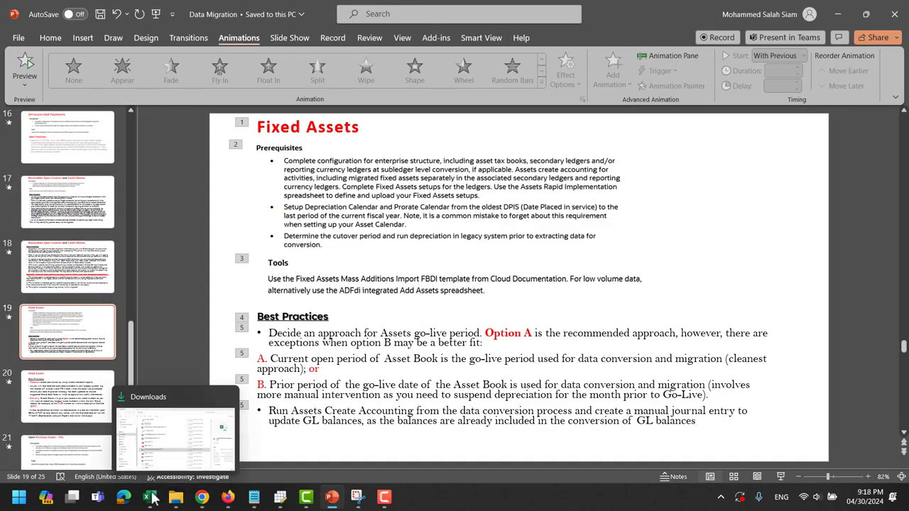
mouse_move(149, 500)
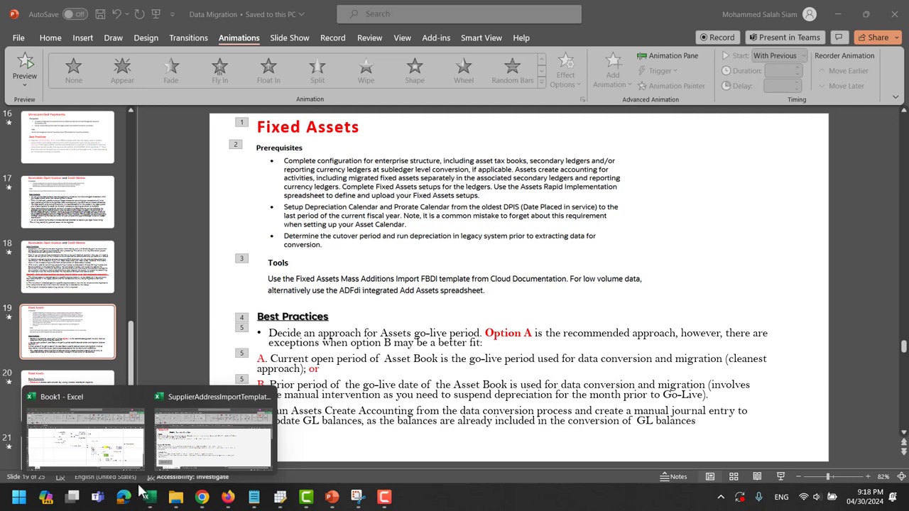
mouse_move(114, 440)
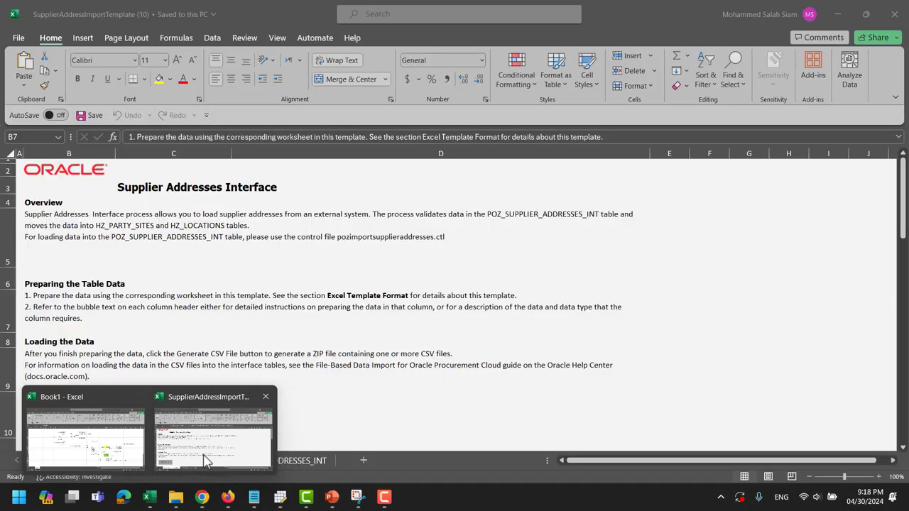
click(210, 455)
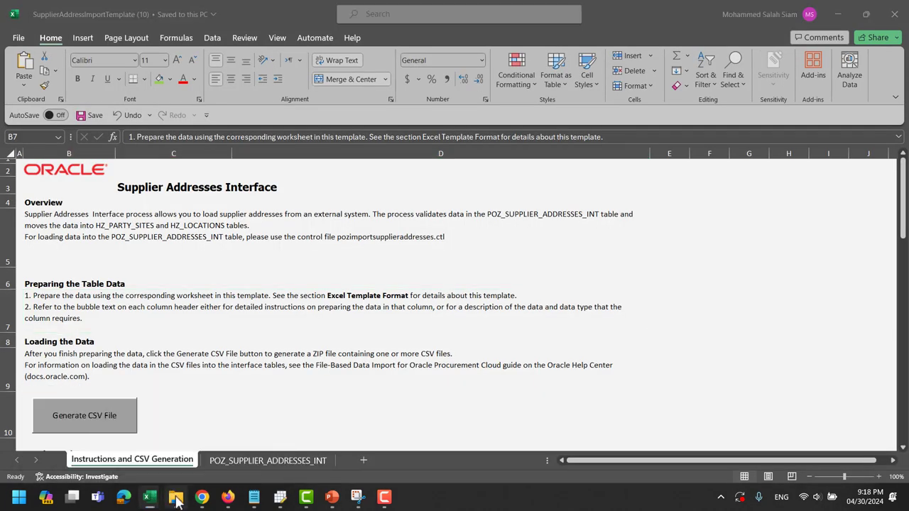
Open the ما تم رفعه لأصول المكتب الاعلامي workbook from the Desktop folder and decline connecting to the application URL
click(175, 497)
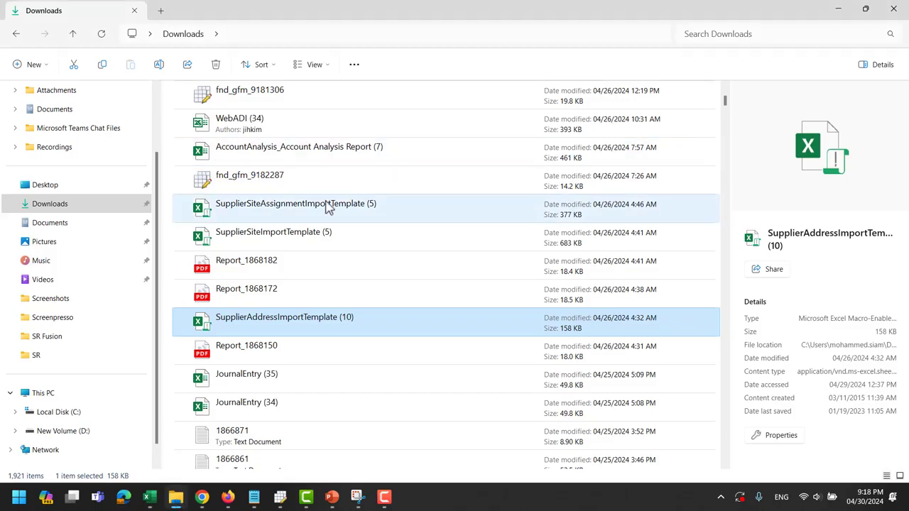
click(56, 191)
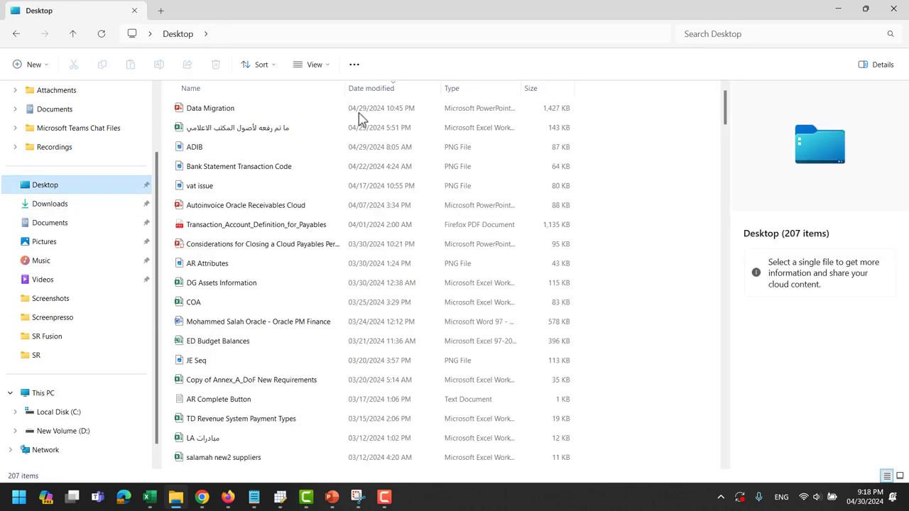
double_click(284, 129)
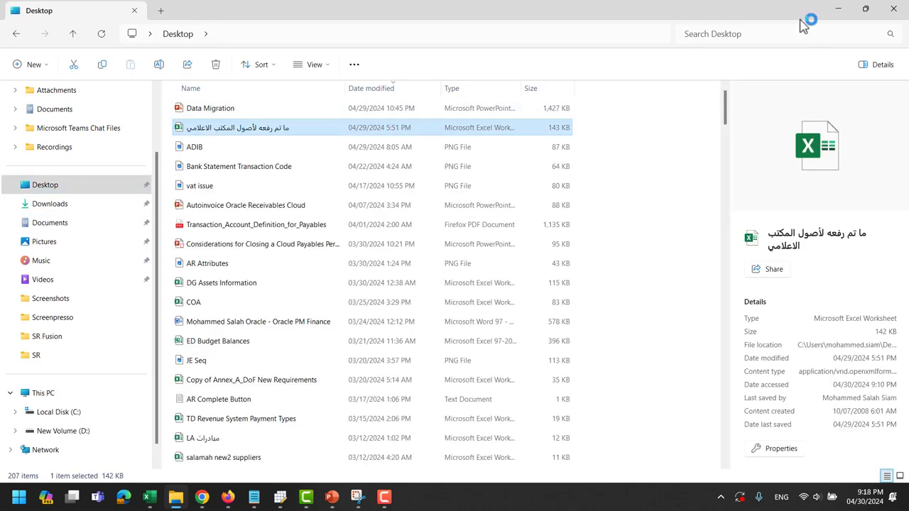
click(838, 10)
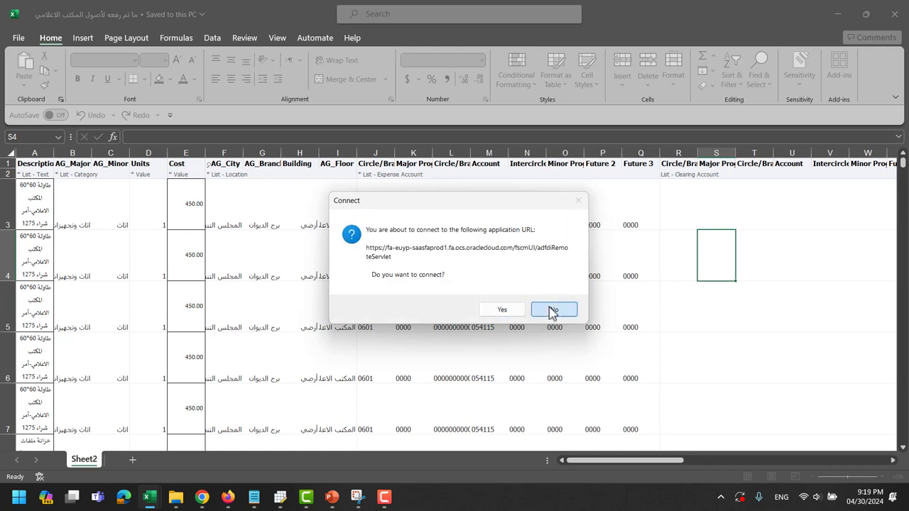
click(553, 309)
click(561, 270)
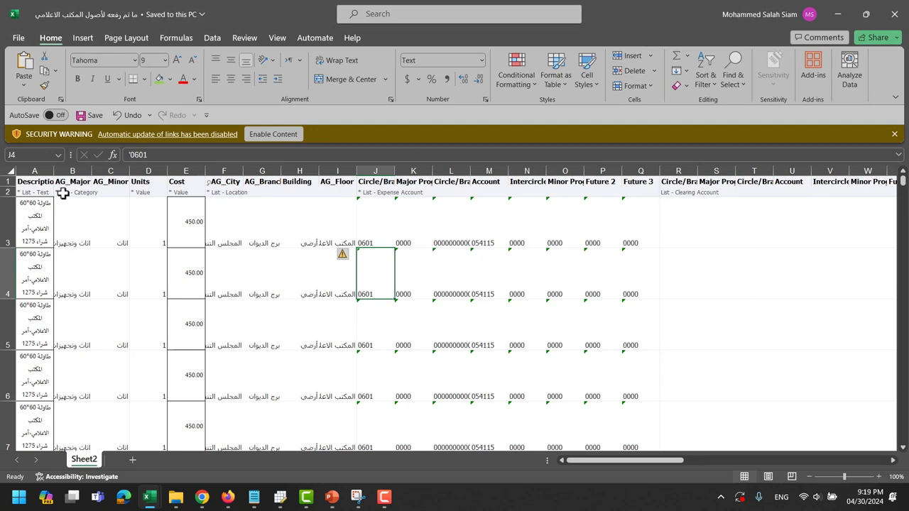
Widen the Description and AG_Major Category columns of the asset sheet so their headings and contents are readable
double_click(54, 169)
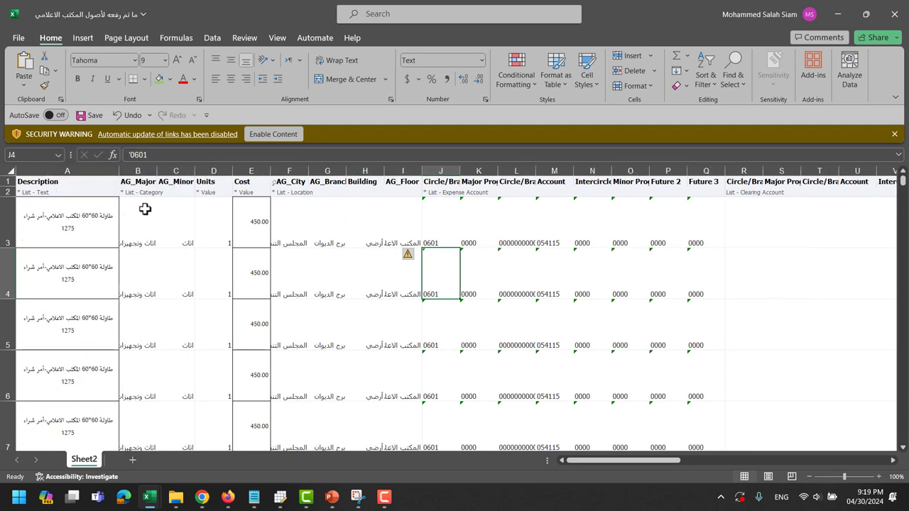
click(139, 208)
drag(138, 208, 176, 213)
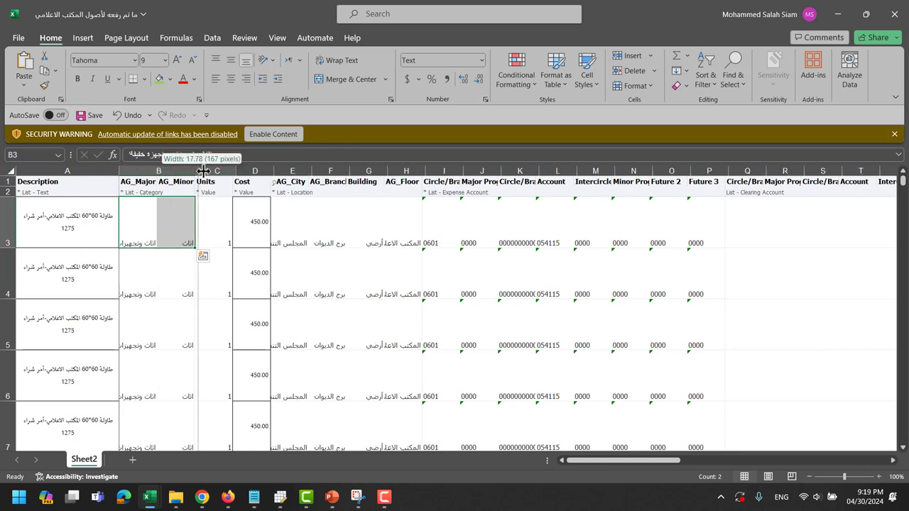
double_click(157, 170)
Examine the units, cost, location and expense account cells in the first asset row
click(306, 210)
click(259, 208)
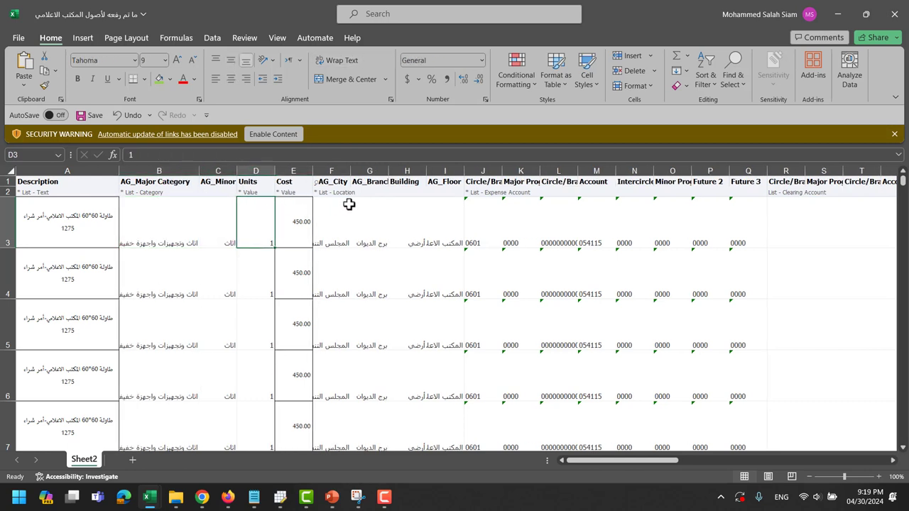
drag(330, 207, 457, 217)
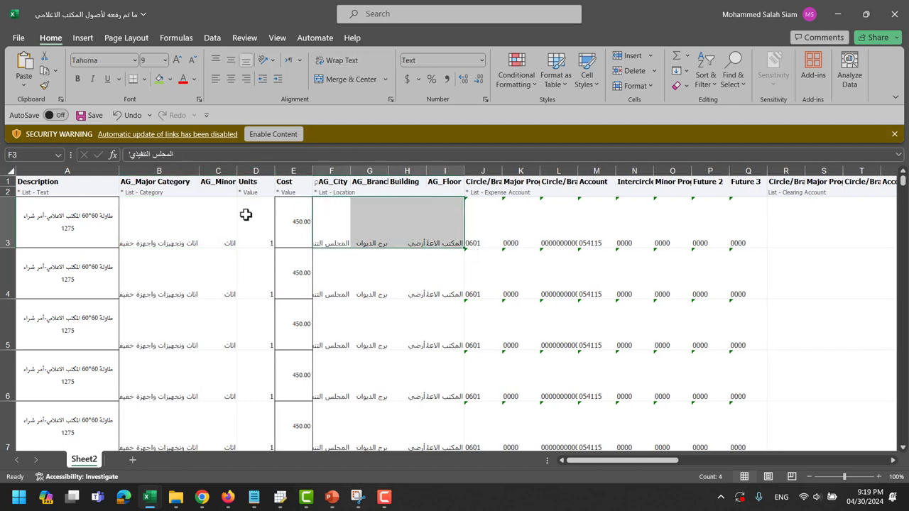
key(ctrl+v)
click(481, 220)
drag(588, 207, 747, 213)
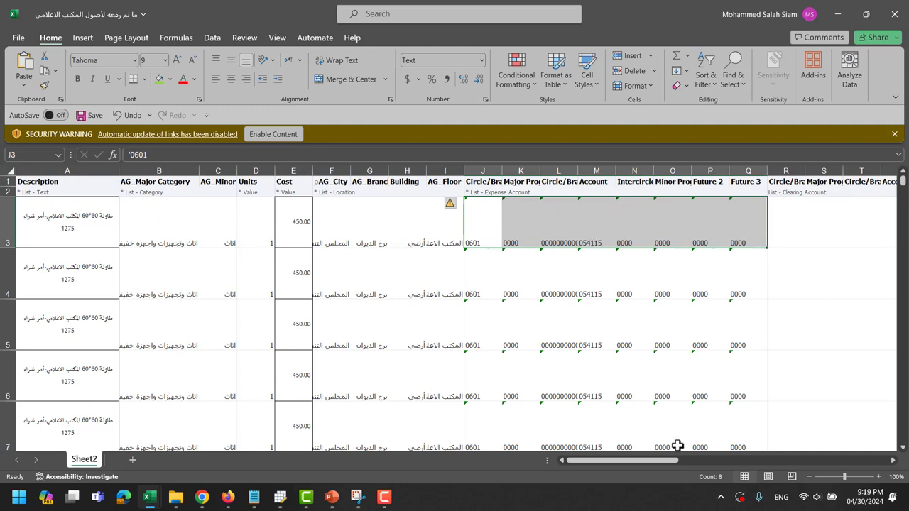
Widen the Date Placed In Service and Depreciation Method columns to show their full headings, then return to the sheet's first columns
drag(653, 460, 732, 460)
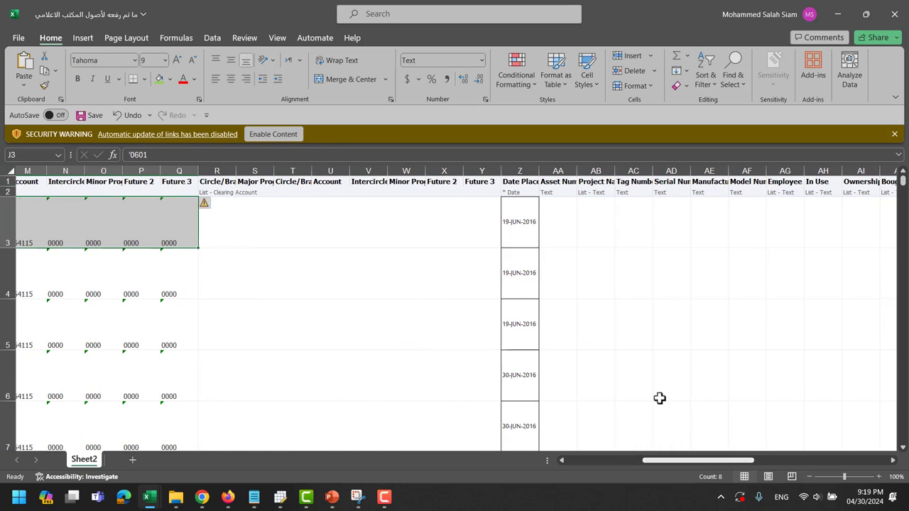
drag(538, 165, 598, 167)
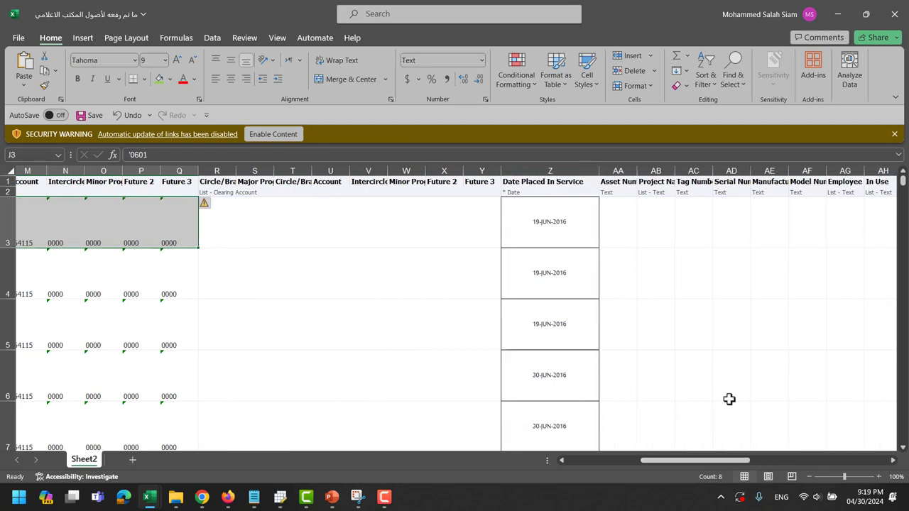
drag(690, 460, 842, 443)
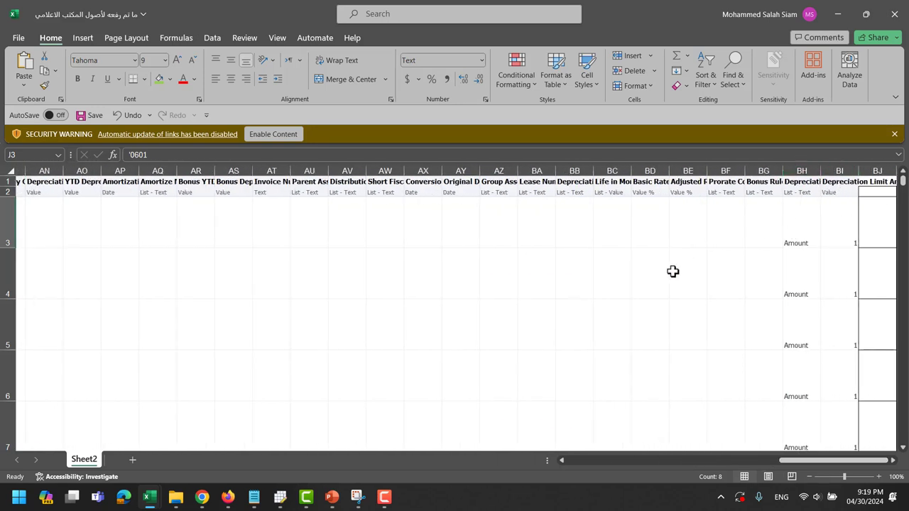
drag(593, 171, 659, 171)
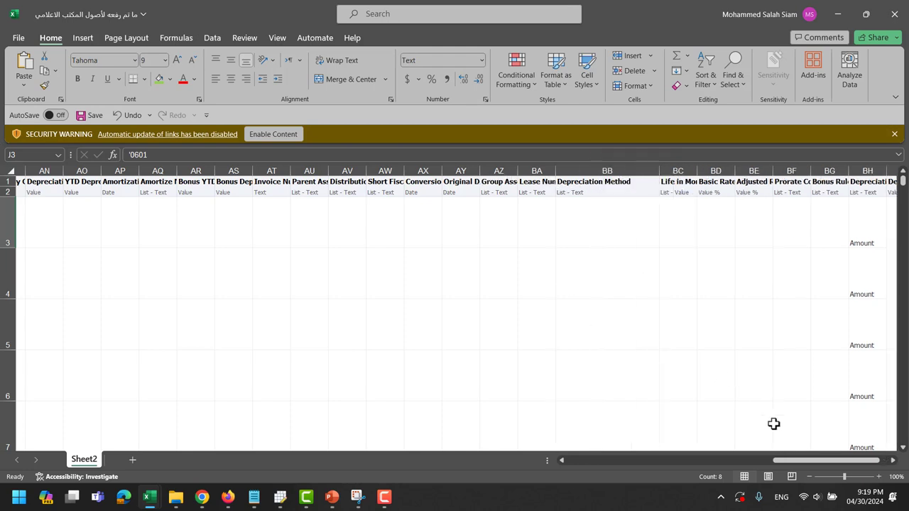
drag(799, 459, 595, 404)
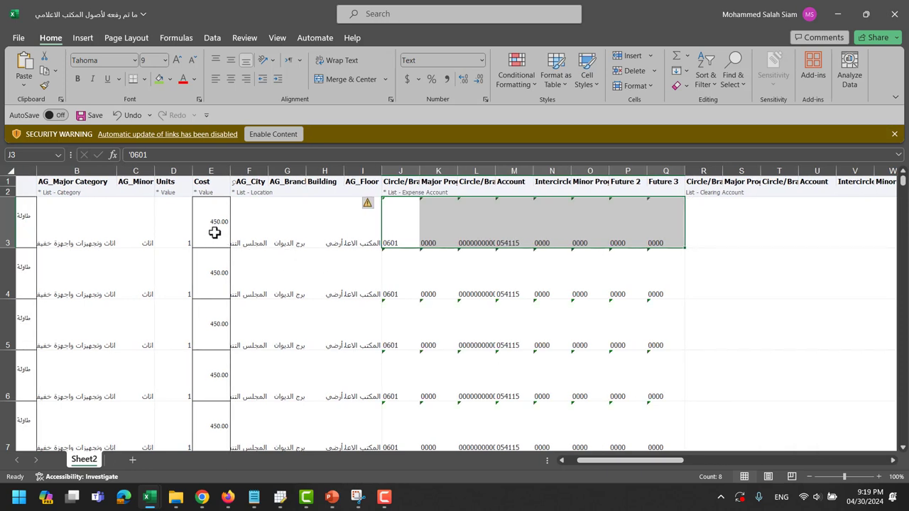
key(ctrl+v)
key(Escape)
key(ctrl+v)
key(ctrl+v)
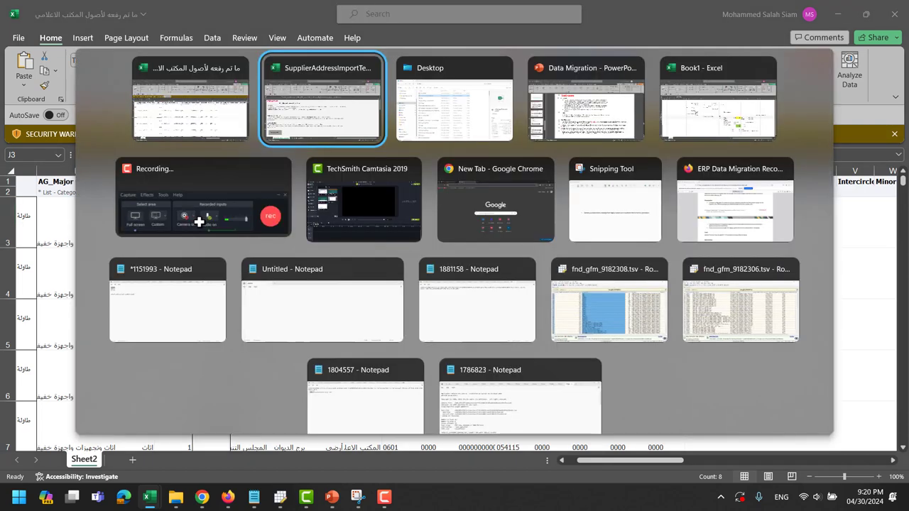
Switch to the Book1 workbook in Excel that holds the legacy system and go-live notes
key(Tab)
key(Tab)
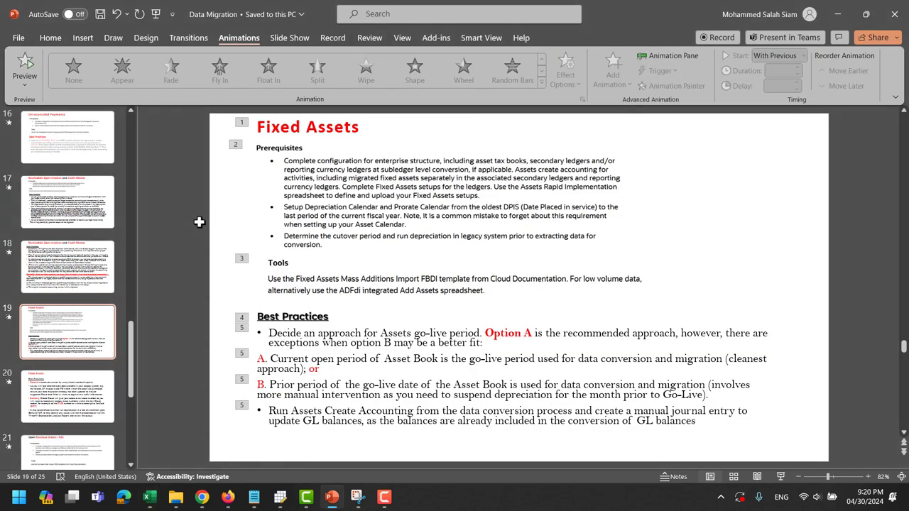
key(alt+Tab)
key(Tab)
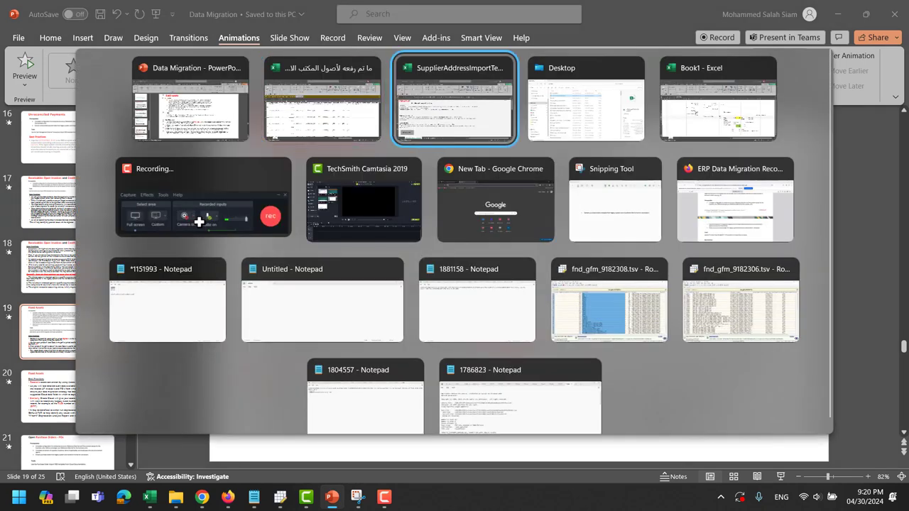
key(Tab)
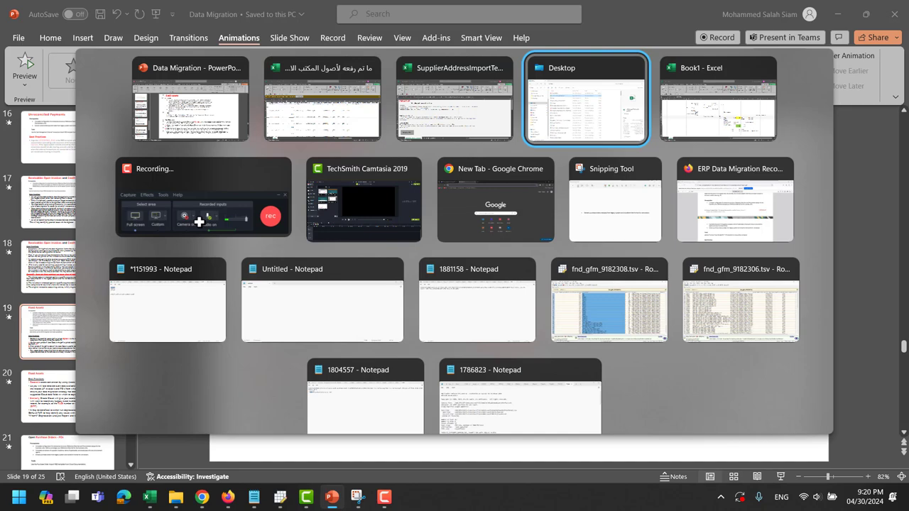
key(alt+Tab)
key(Tab)
key(Tab)
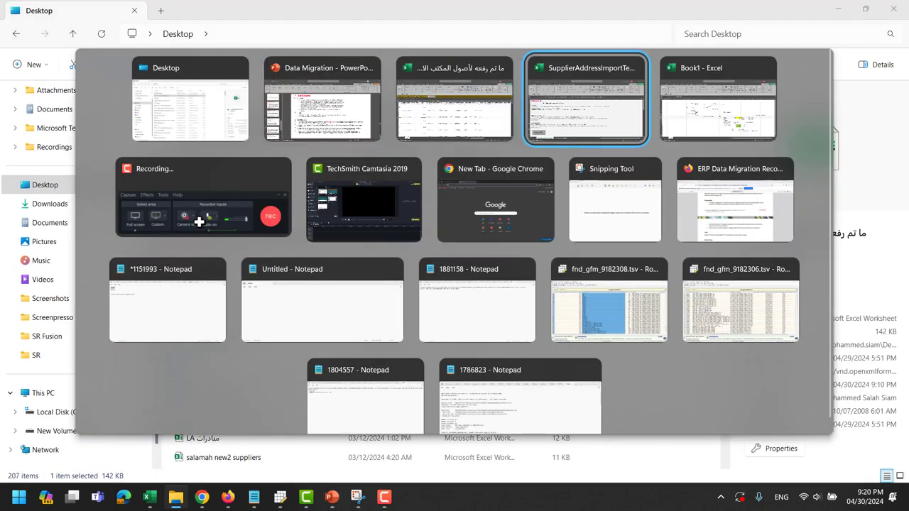
key(Tab)
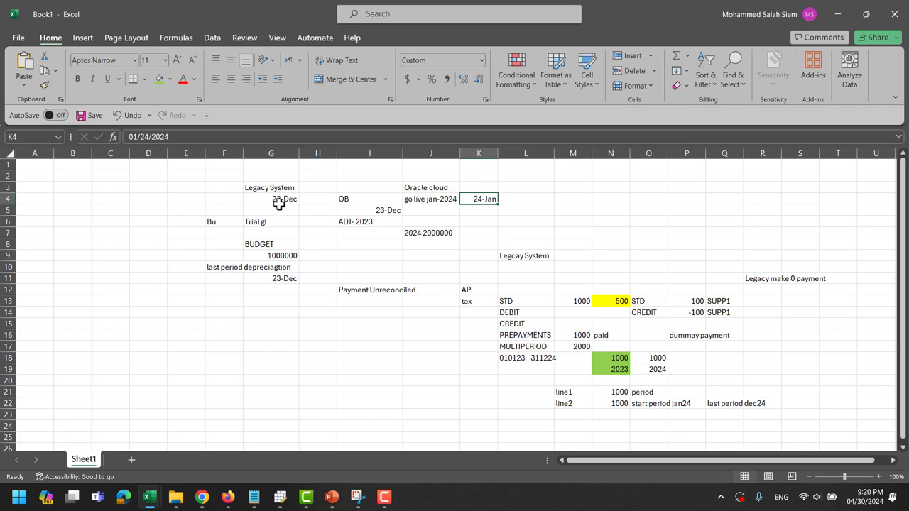
Add the note "asset register" in cell G13, below the last period depreciation date in the legacy system notes
click(270, 301)
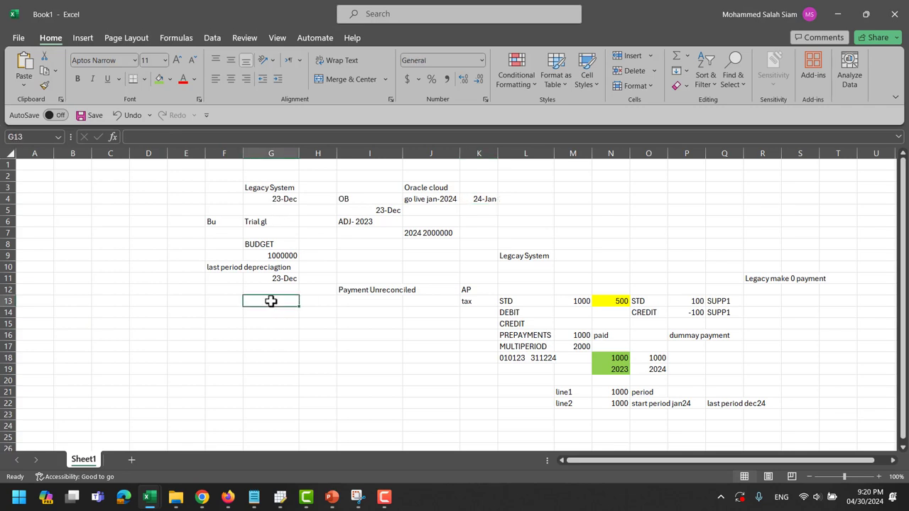
text(ass)
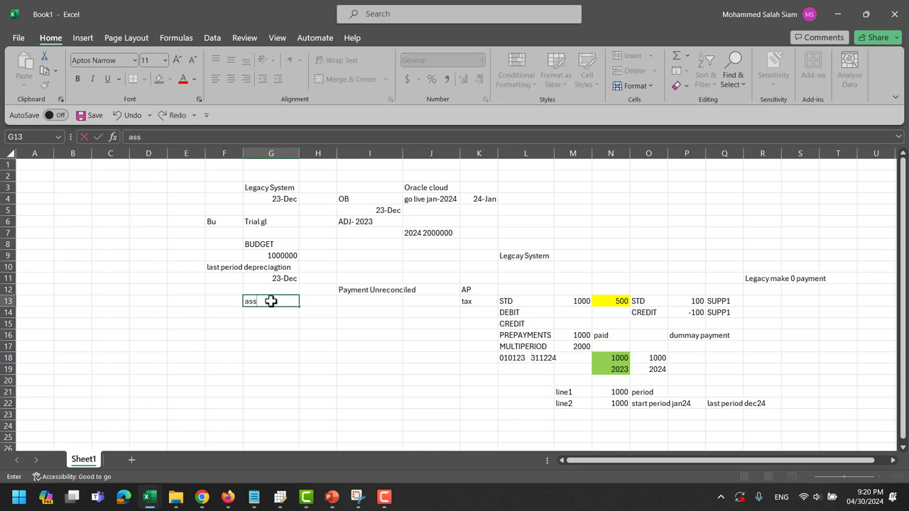
text(et register)
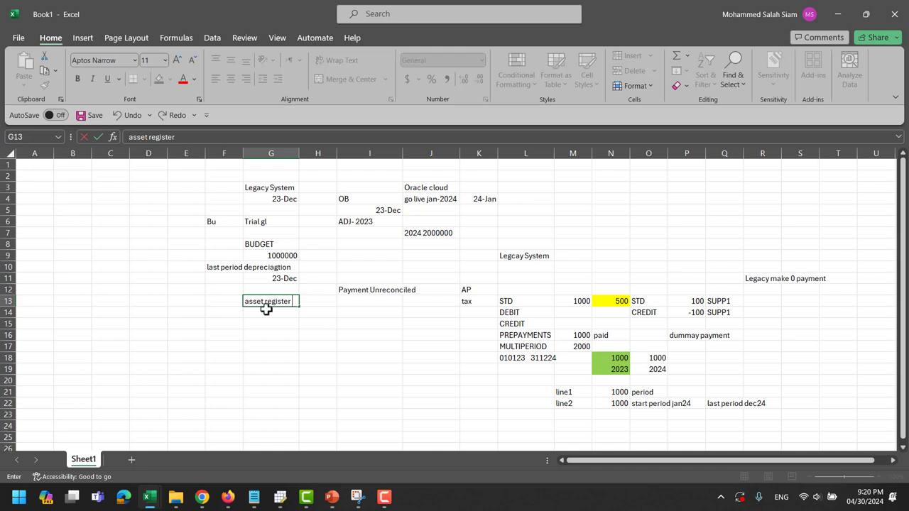
click(271, 313)
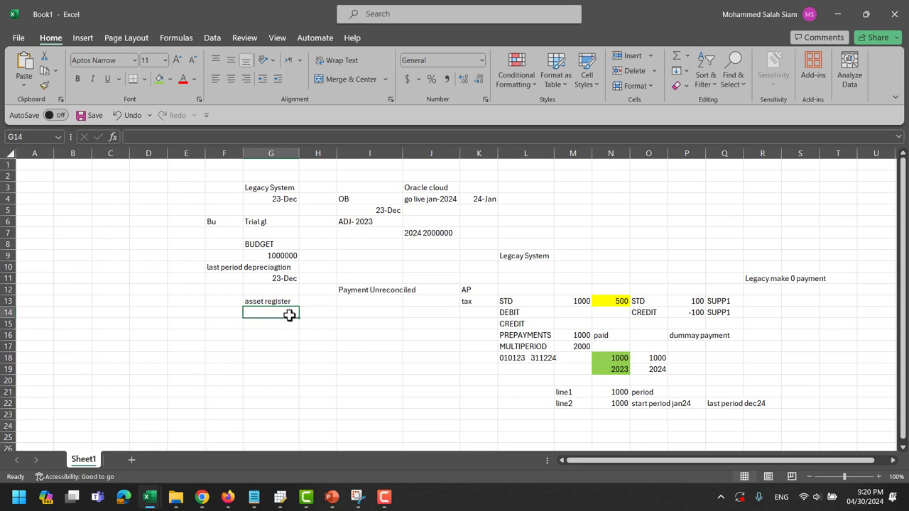
click(439, 254)
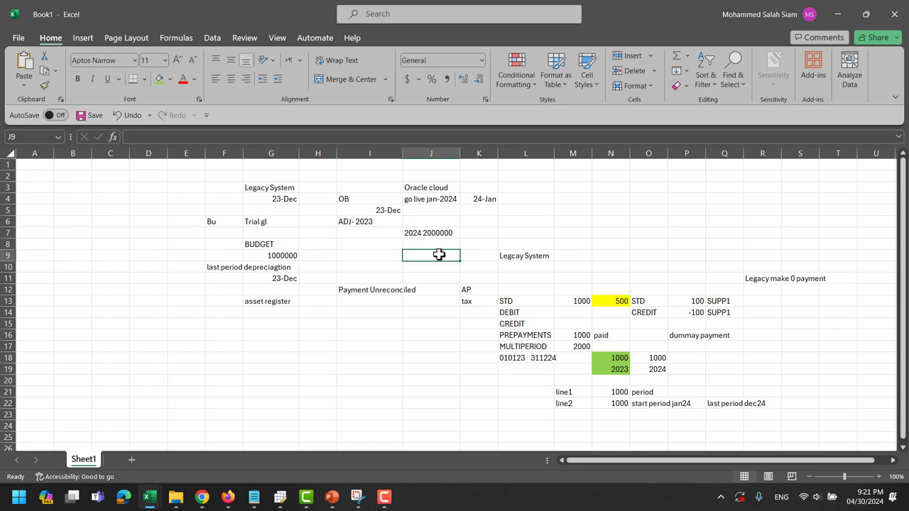
click(479, 210)
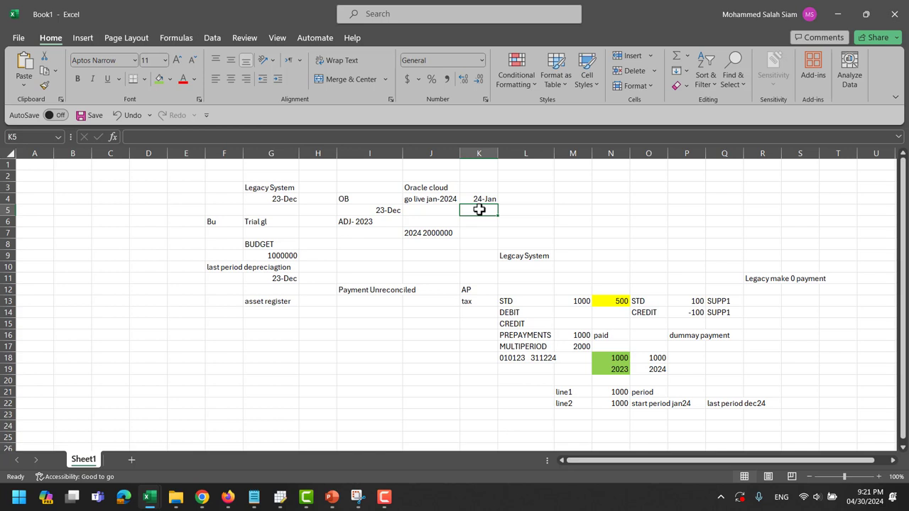
Switch to the Data Migration presentation in PowerPoint and start the slide show from the Fixed Assets slide
key(alt+Tab)
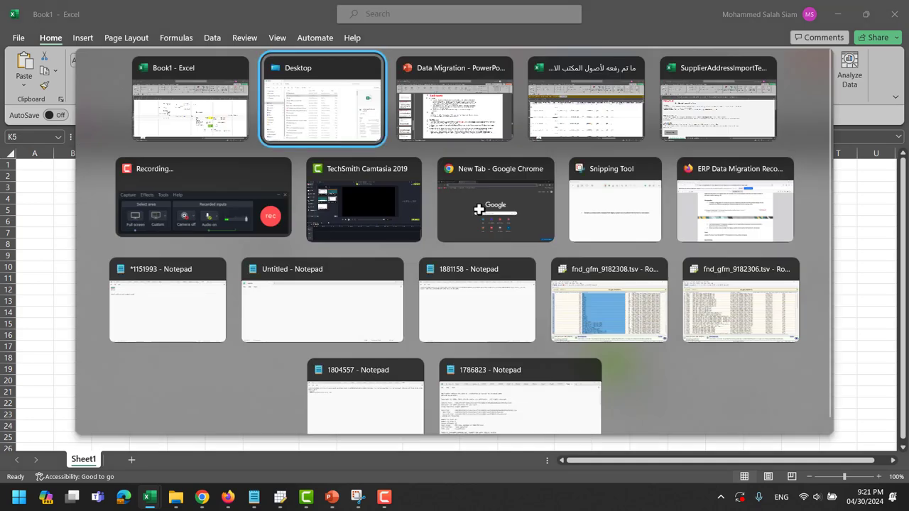
key(alt+Tab)
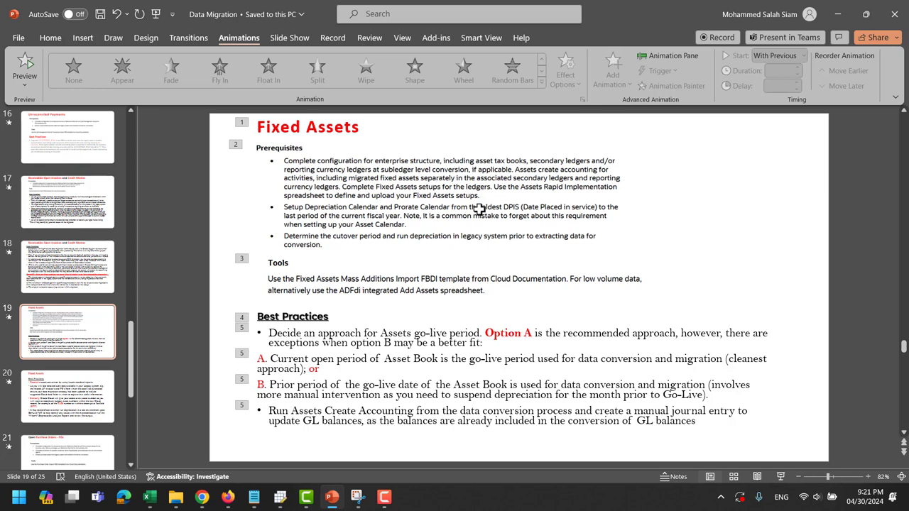
click(780, 476)
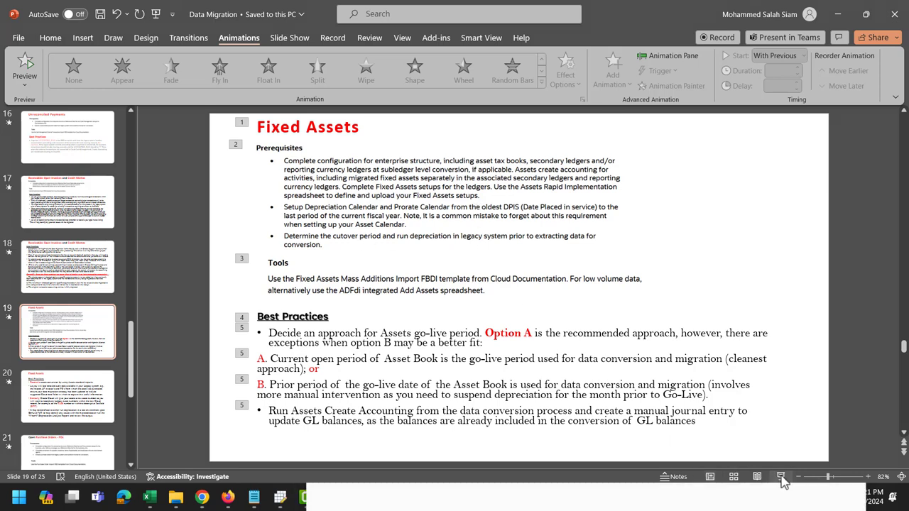